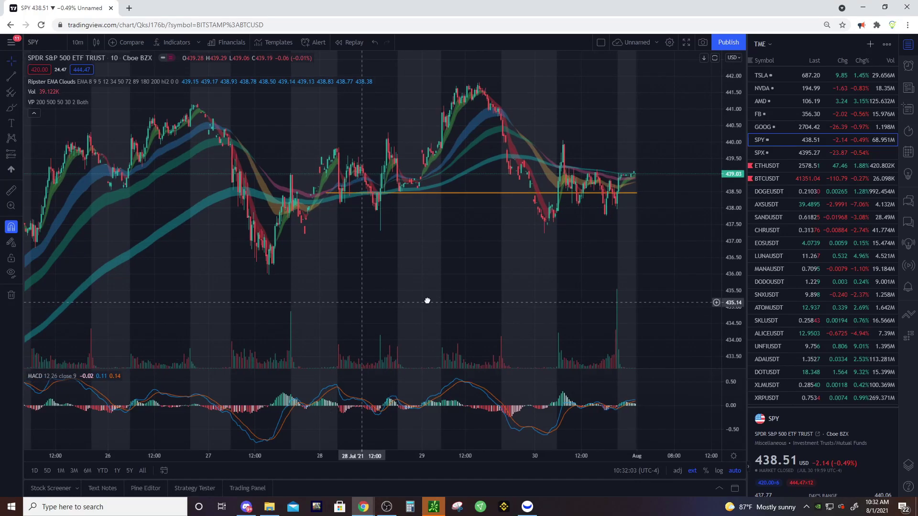
# - View recent months of SPY on 4-hour candles, then return to 10-minute candles
pyautogui.moveTo(586, 286); pyautogui.dragTo(529, 286)
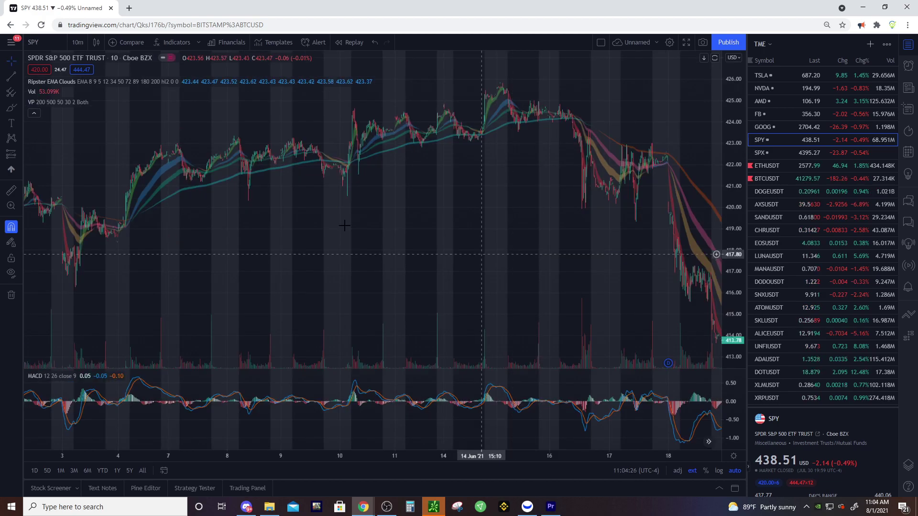
pyautogui.click(76, 43)
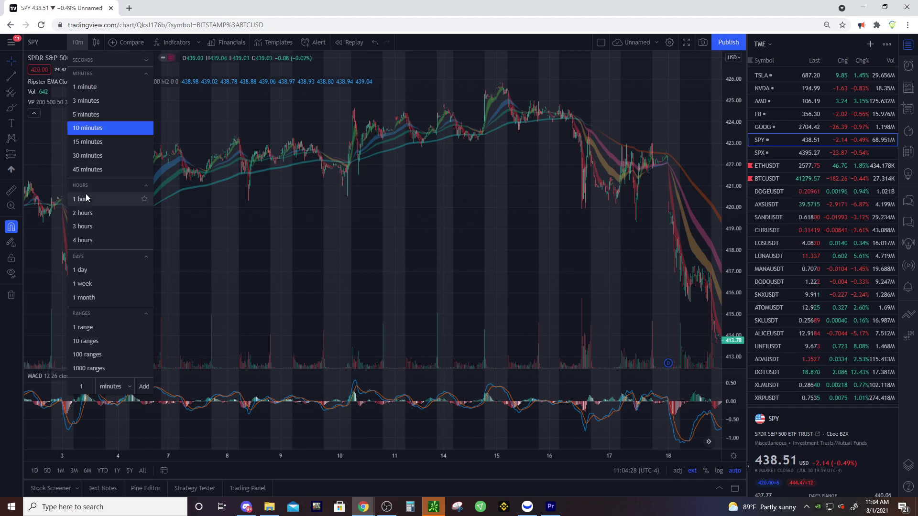
pyautogui.click(94, 240)
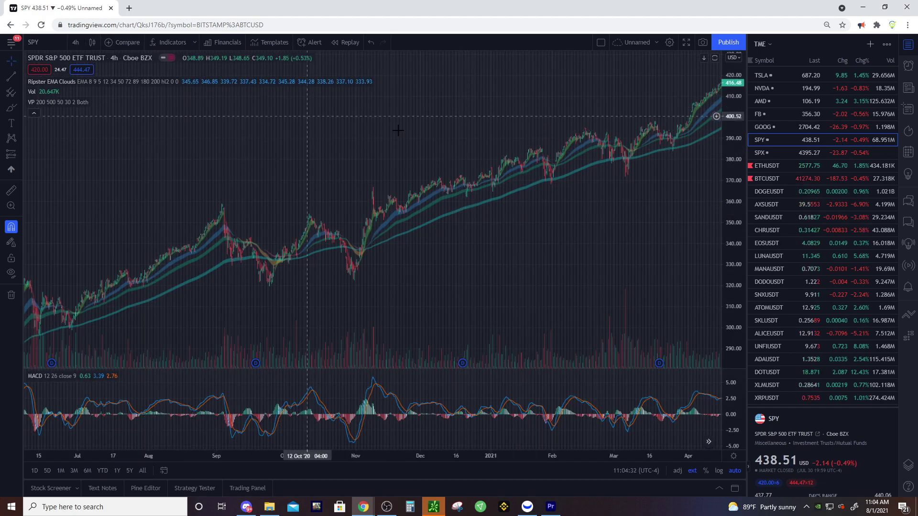
pyautogui.moveTo(497, 118); pyautogui.dragTo(195, 136)
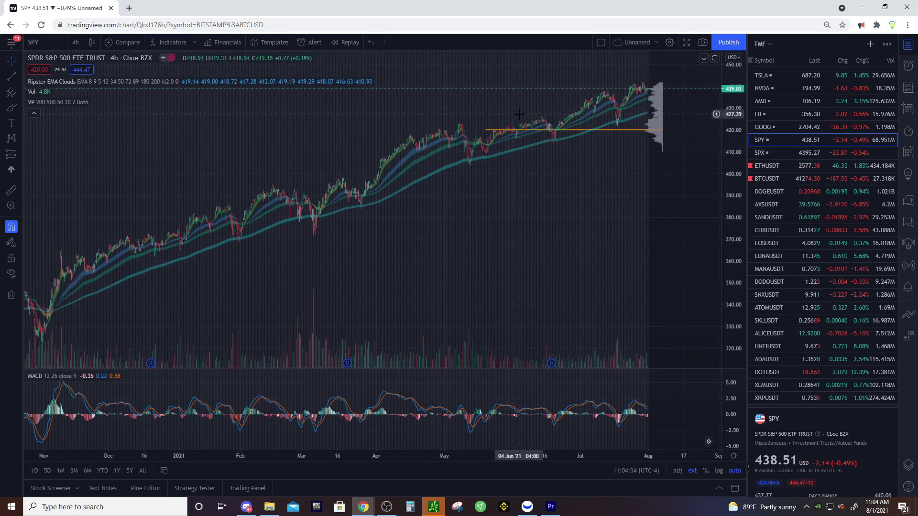
pyautogui.click(80, 44)
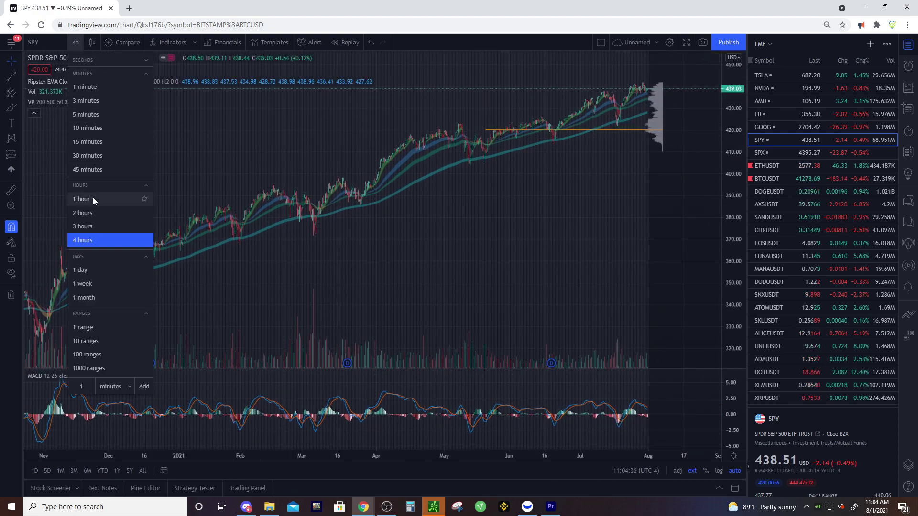
pyautogui.click(95, 127)
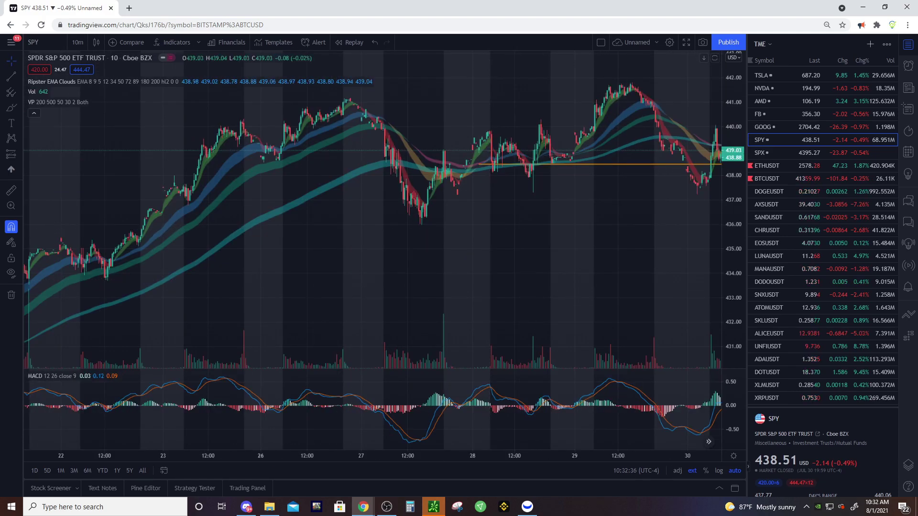
# - Search indicators for 'ripster' without adding one, then review the Ripster EMA Clouds settings
pyautogui.click(175, 43)
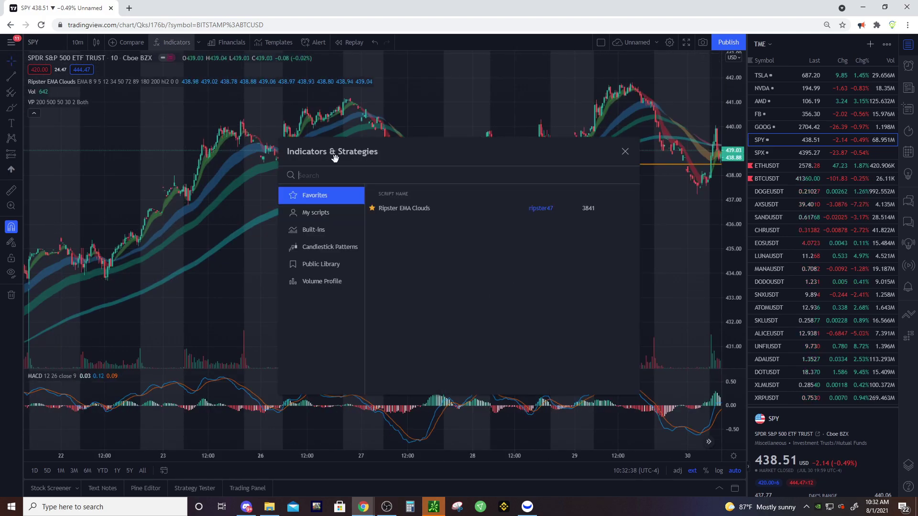
pyautogui.write('ripster')
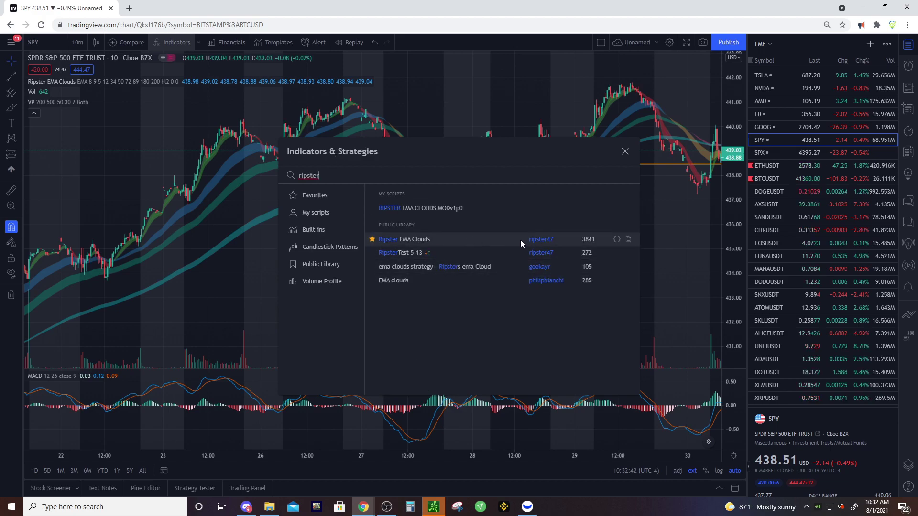
pyautogui.click(625, 151)
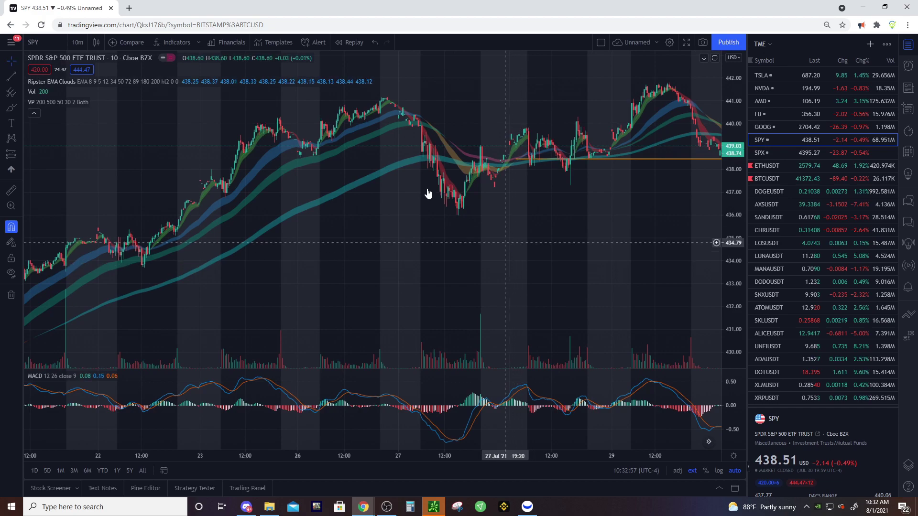
pyautogui.click(198, 81)
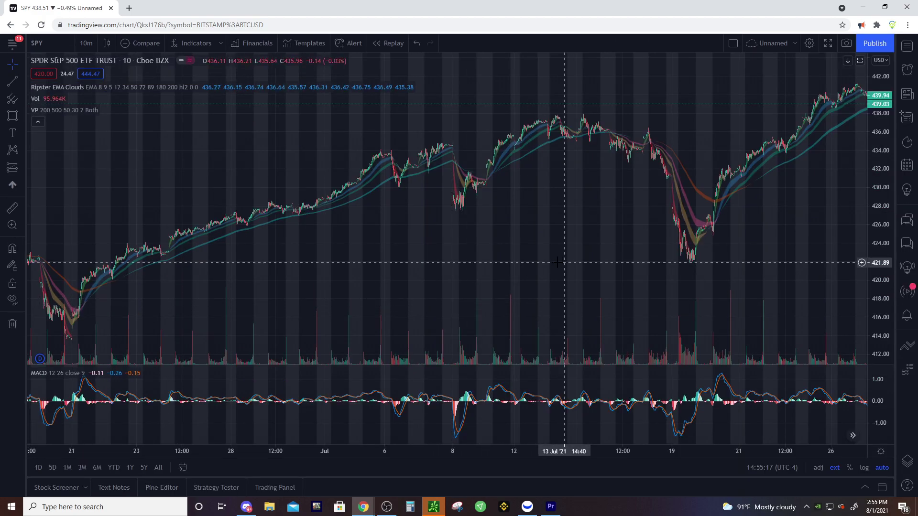
# - Pan and zoom the SPY chart back to 14–24 June, centering the 18 June sell-off
pyautogui.moveTo(407, 264); pyautogui.dragTo(535, 253)
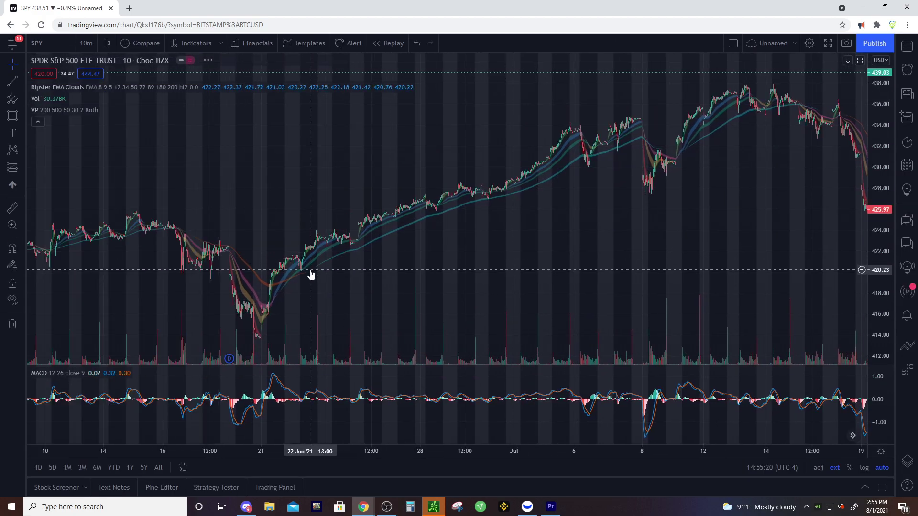
pyautogui.scroll(3, 284, 274)
pyautogui.moveTo(284, 273); pyautogui.dragTo(492, 262)
pyautogui.scroll(2, 334, 266)
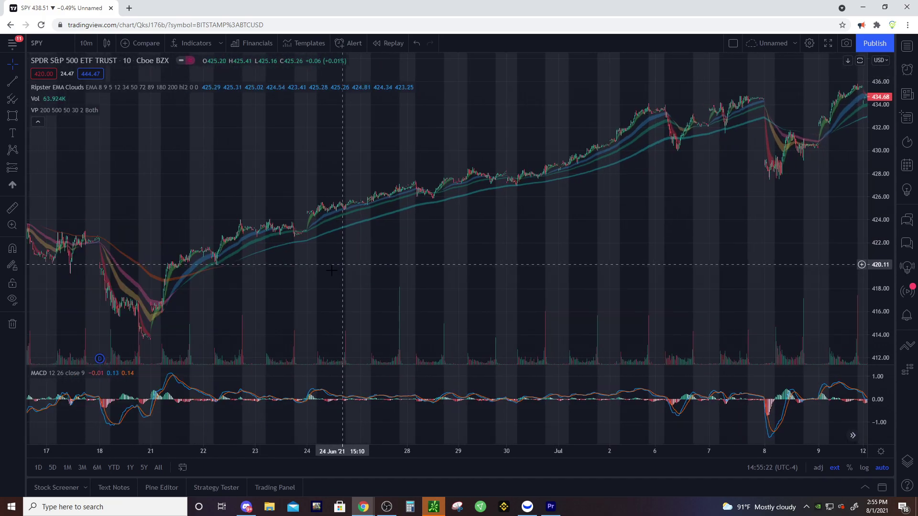
pyautogui.moveTo(315, 274); pyautogui.dragTo(479, 262)
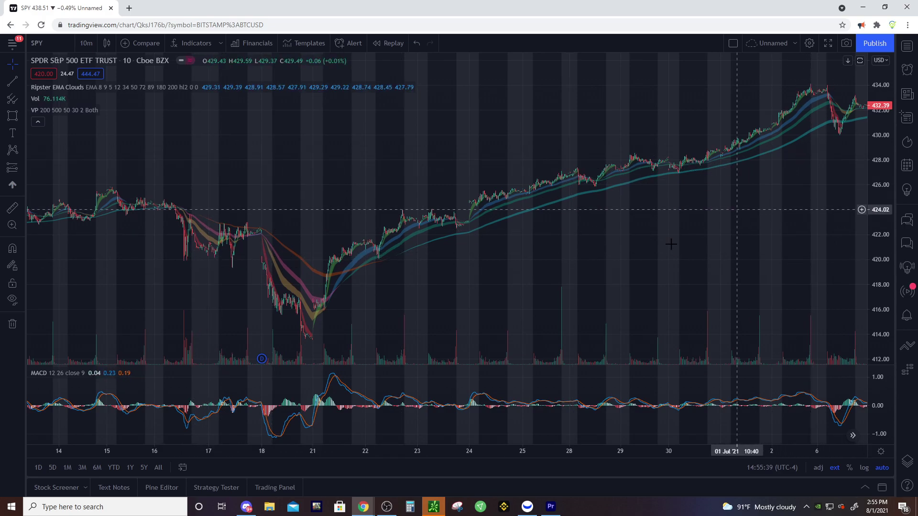
pyautogui.scroll(3, 385, 303)
pyautogui.moveTo(186, 241); pyautogui.dragTo(278, 242)
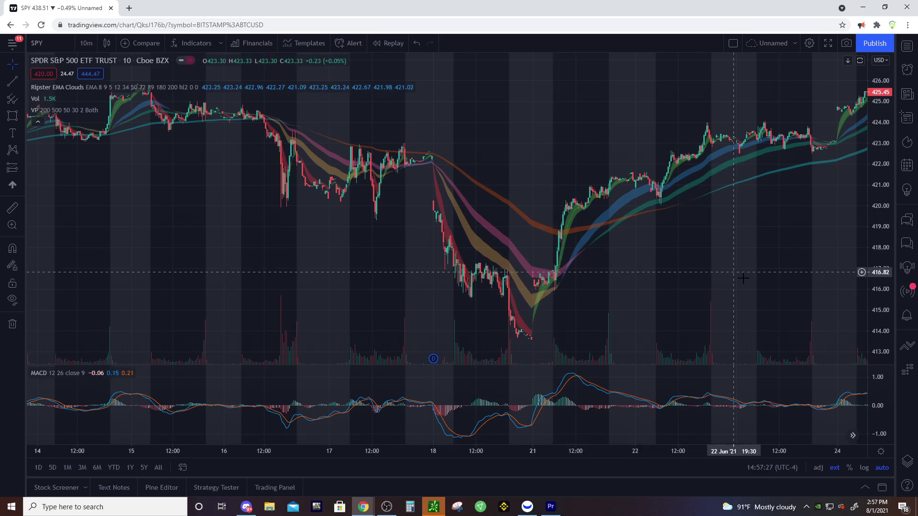
# - Pan SPY forward through late June and early July, zooming out to show 7–20 July
pyautogui.moveTo(702, 275); pyautogui.dragTo(385, 254)
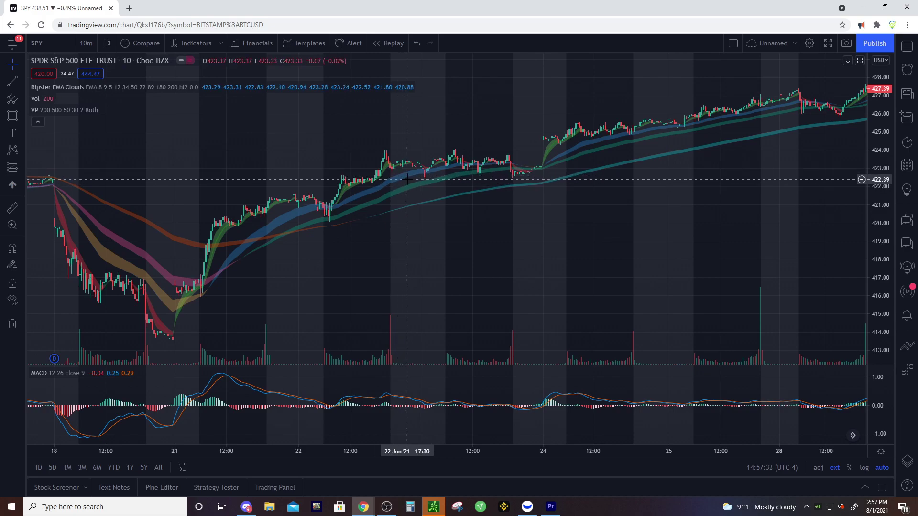
pyautogui.scroll(3, 586, 148)
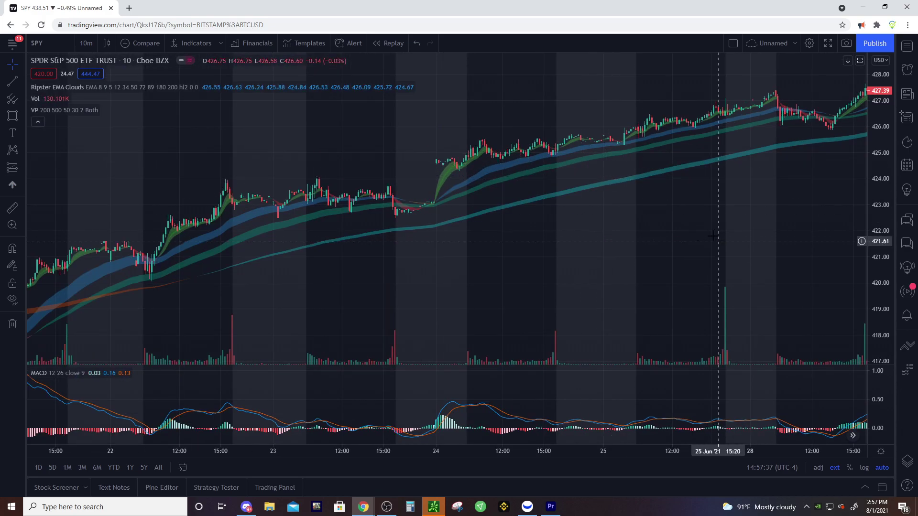
pyautogui.moveTo(712, 235); pyautogui.dragTo(510, 239)
pyautogui.moveTo(722, 238); pyautogui.dragTo(469, 148)
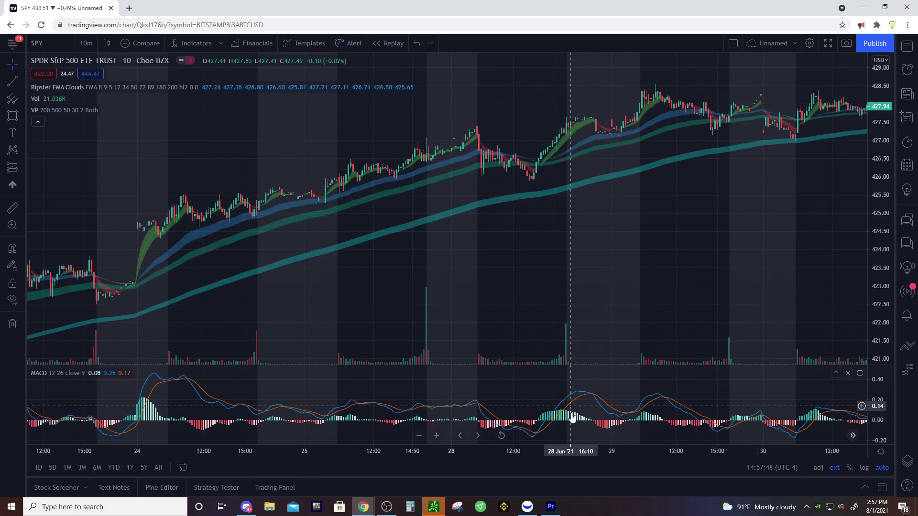
pyautogui.moveTo(808, 241); pyautogui.dragTo(544, 228)
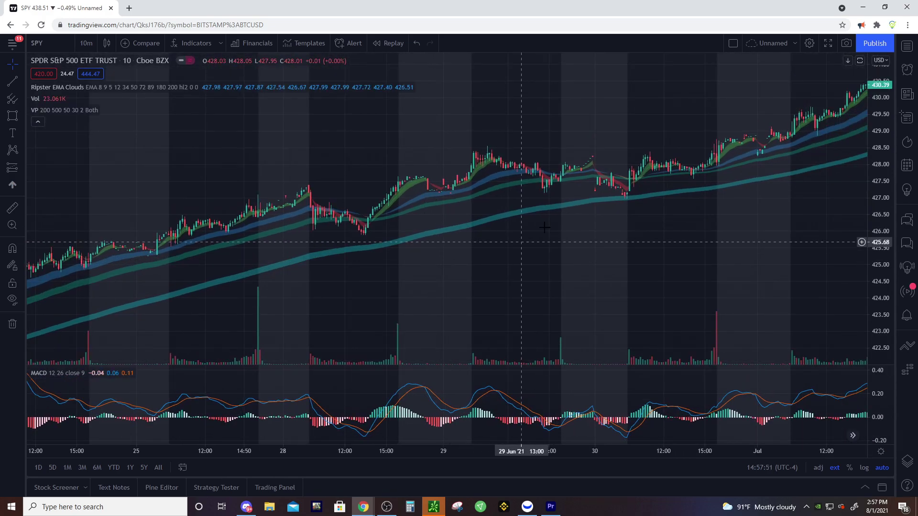
pyautogui.moveTo(641, 234); pyautogui.dragTo(439, 253)
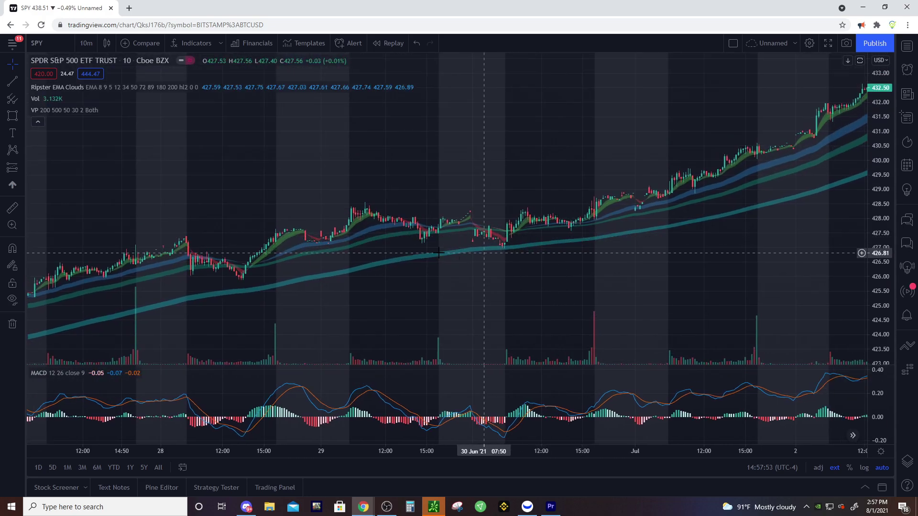
pyautogui.moveTo(733, 250); pyautogui.dragTo(572, 255)
pyautogui.moveTo(708, 256); pyautogui.dragTo(593, 257)
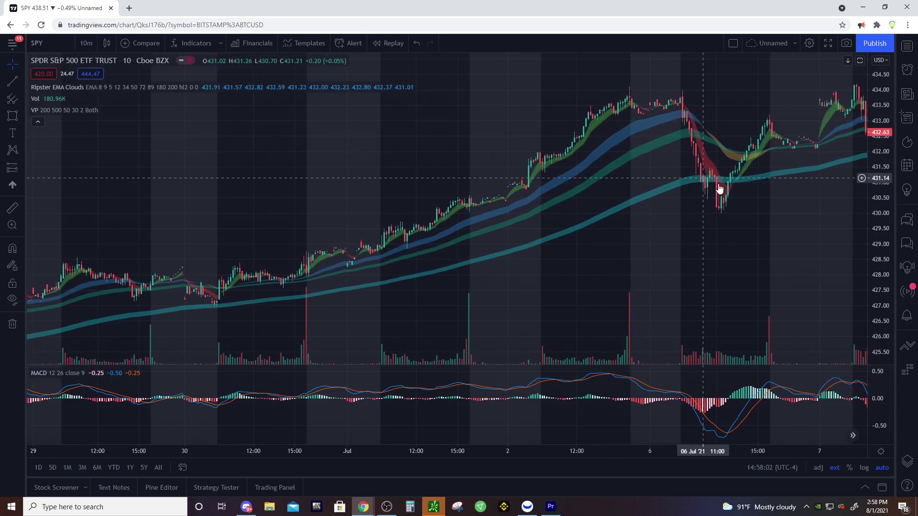
pyautogui.moveTo(703, 216); pyautogui.dragTo(623, 187)
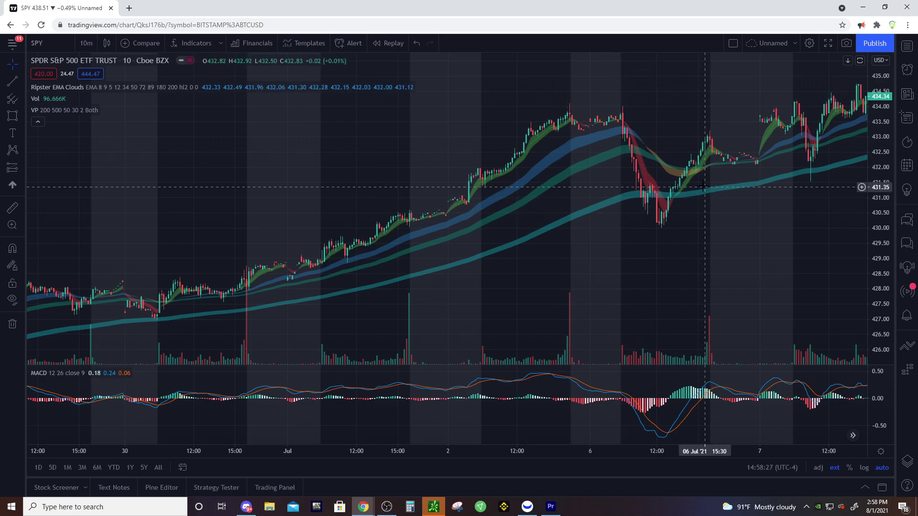
pyautogui.scroll(-5, 683, 220)
# - Zoom and pan SPY to 15–21 July, centering the 19 July plunge and rebound near 425
pyautogui.scroll(3, 547, 247)
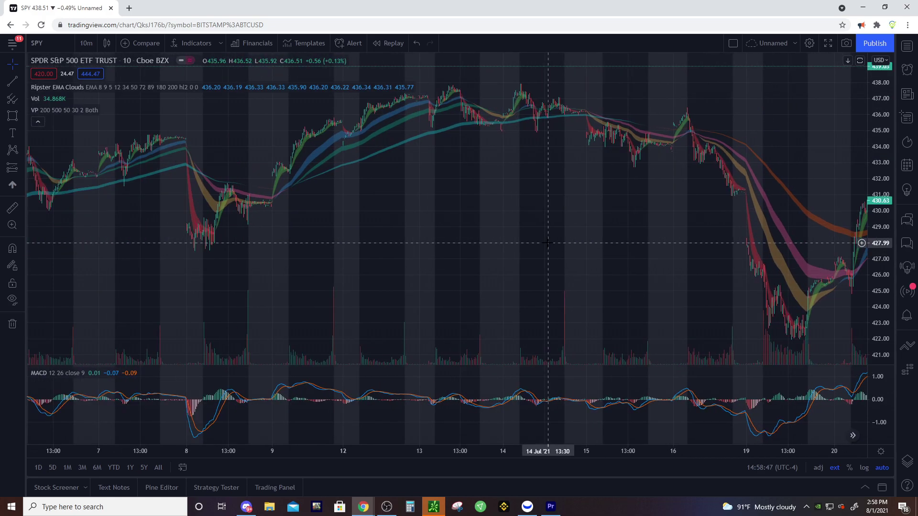
pyautogui.scroll(2, 410, 186)
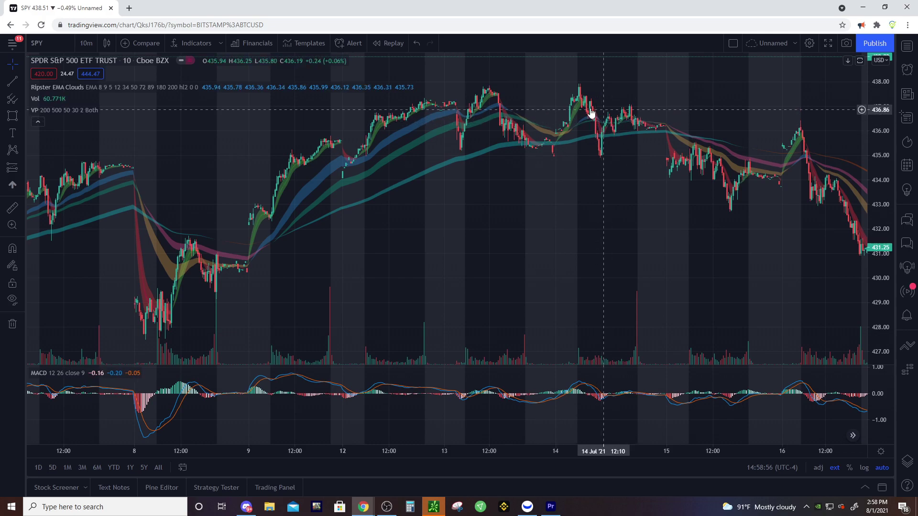
pyautogui.scroll(2, 591, 113)
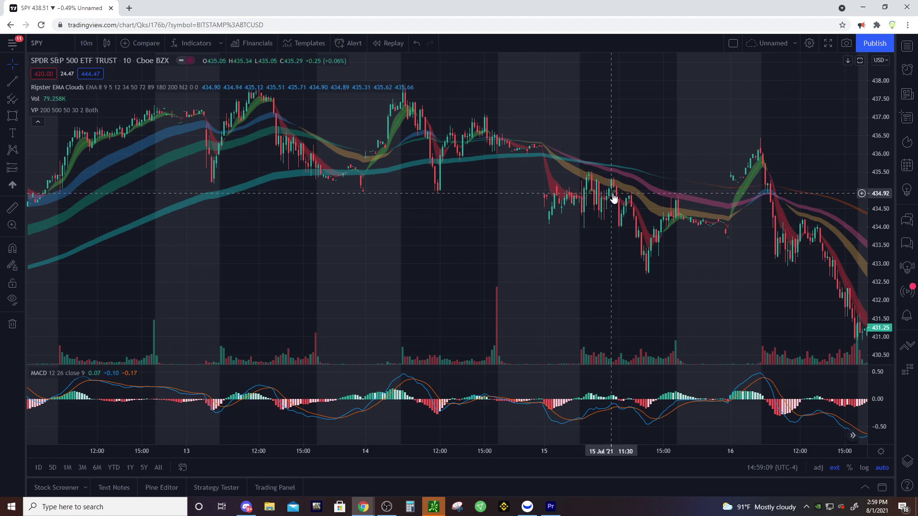
pyautogui.scroll(3, 598, 202)
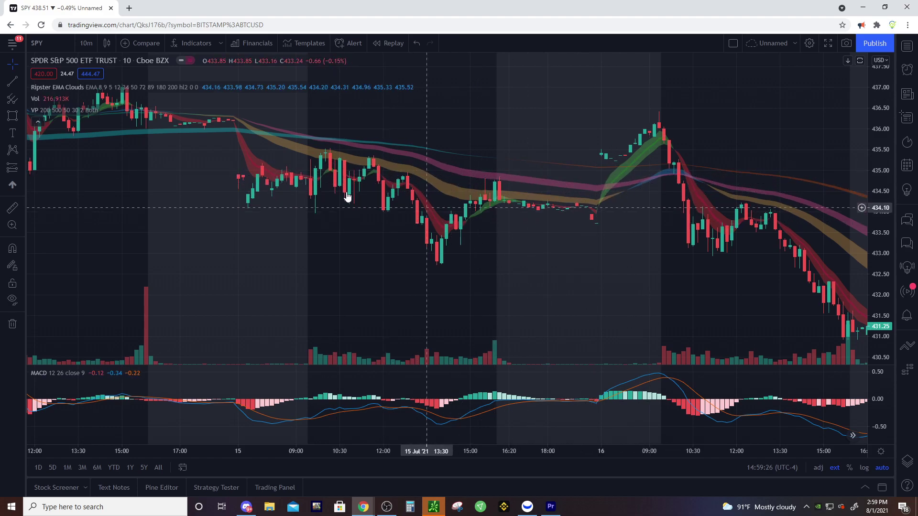
pyautogui.scroll(-5, 329, 159)
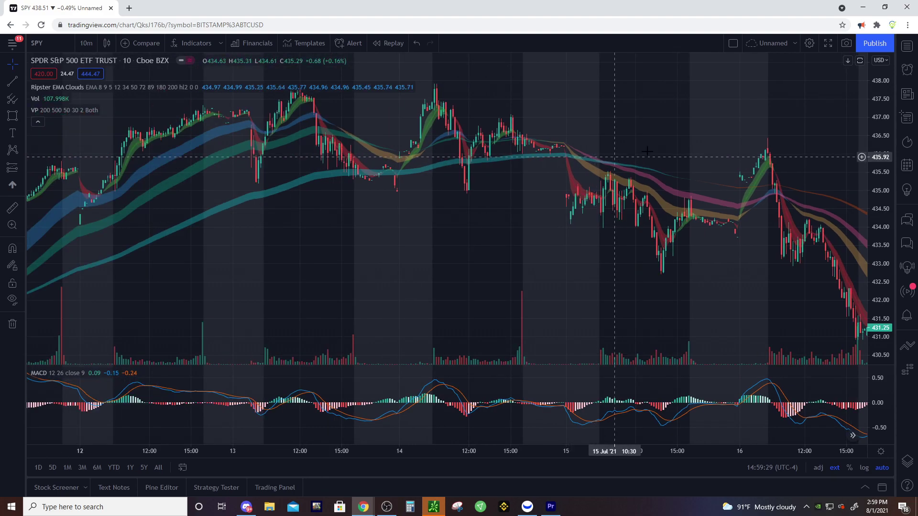
pyautogui.moveTo(674, 149); pyautogui.dragTo(507, 139)
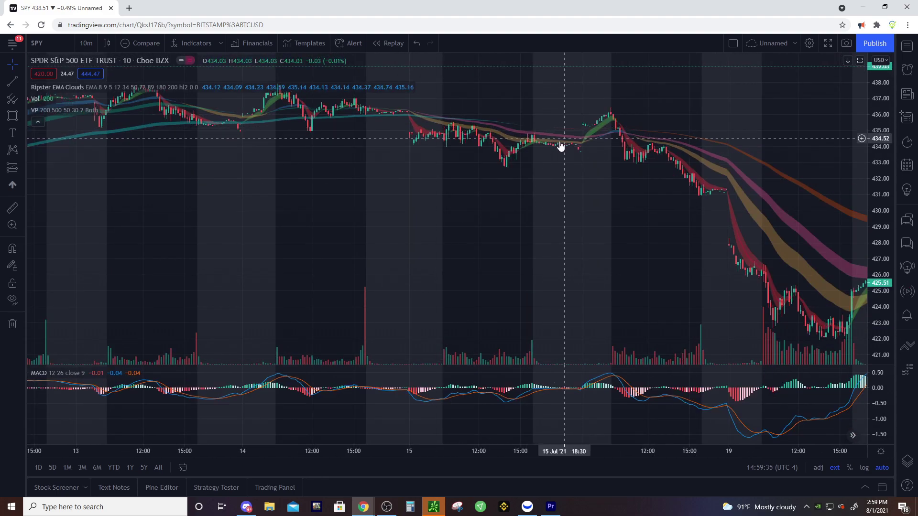
pyautogui.moveTo(545, 149); pyautogui.dragTo(384, 193)
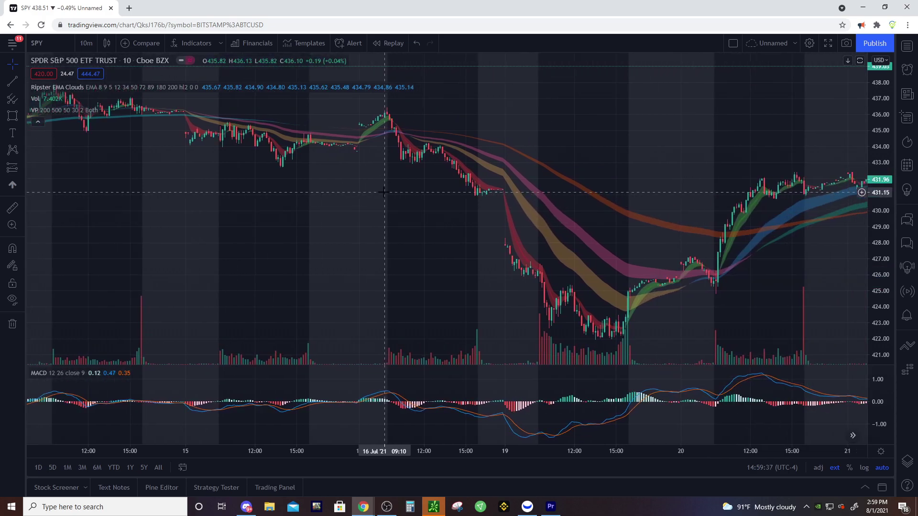
pyautogui.scroll(2, 252, 184)
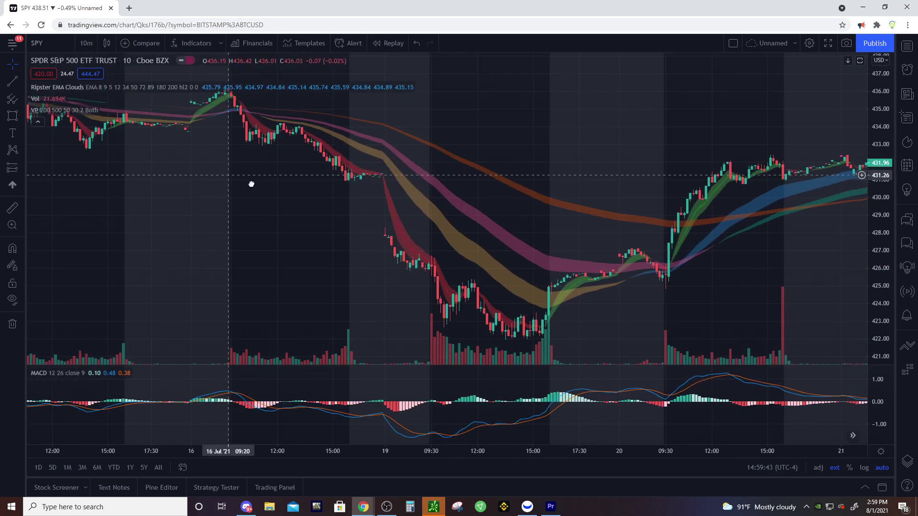
pyautogui.moveTo(252, 184); pyautogui.dragTo(279, 185)
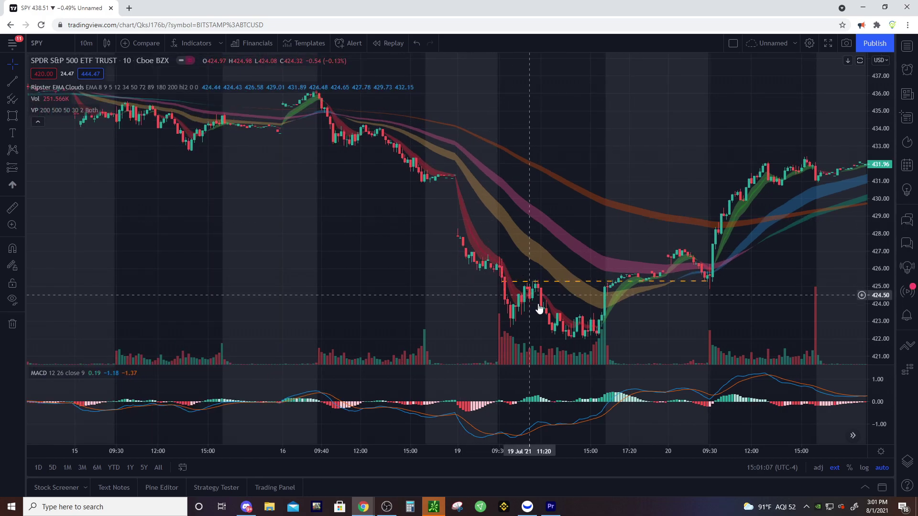
pyautogui.moveTo(336, 195); pyautogui.dragTo(418, 196)
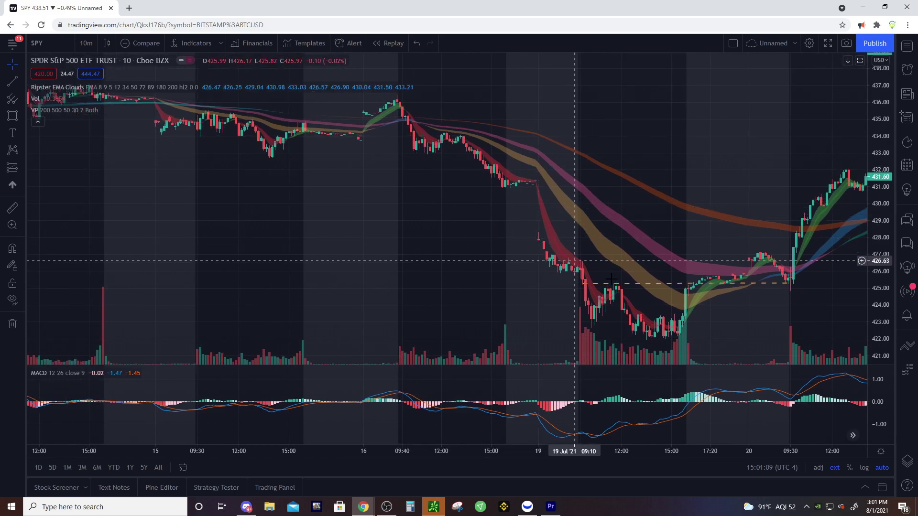
pyautogui.moveTo(514, 301); pyautogui.dragTo(427, 279)
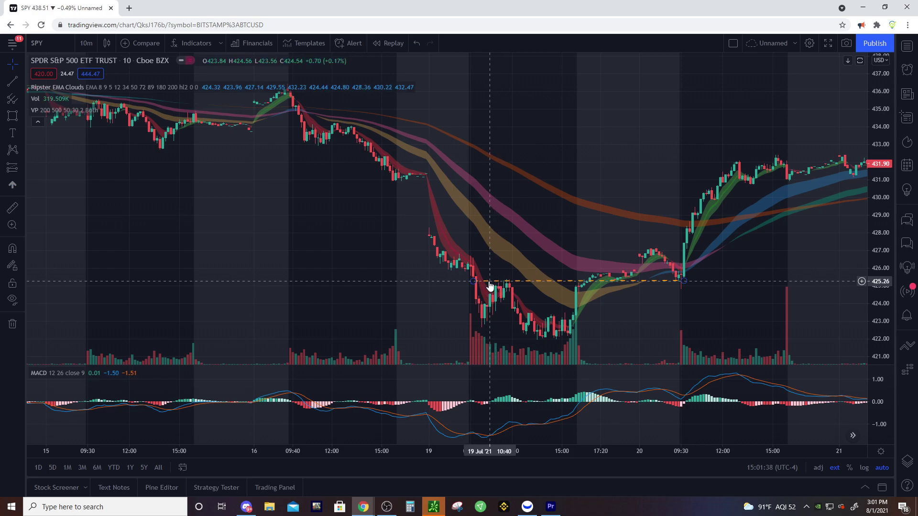
# - Pan and zoom the ETHUSDT 10-minute chart onto 24–26 July and its green breakout arrows
pyautogui.moveTo(721, 302); pyautogui.dragTo(555, 304)
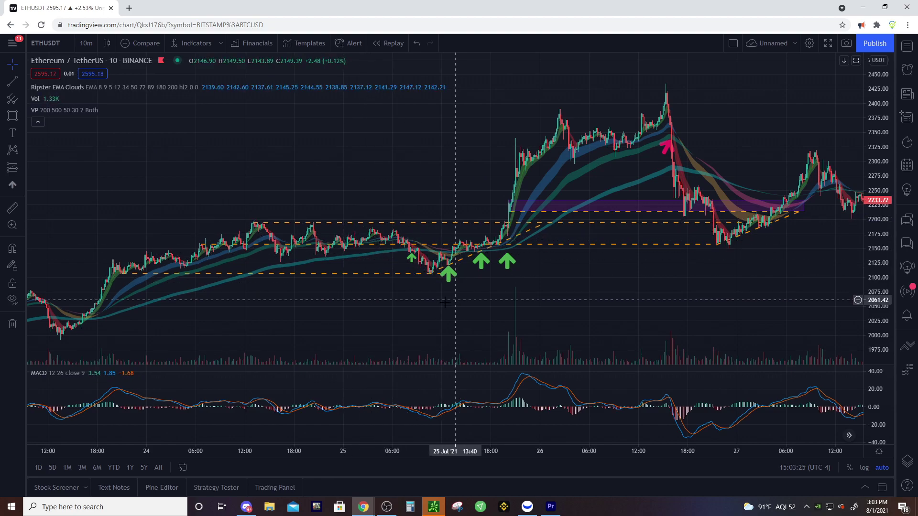
pyautogui.scroll(3, 429, 316)
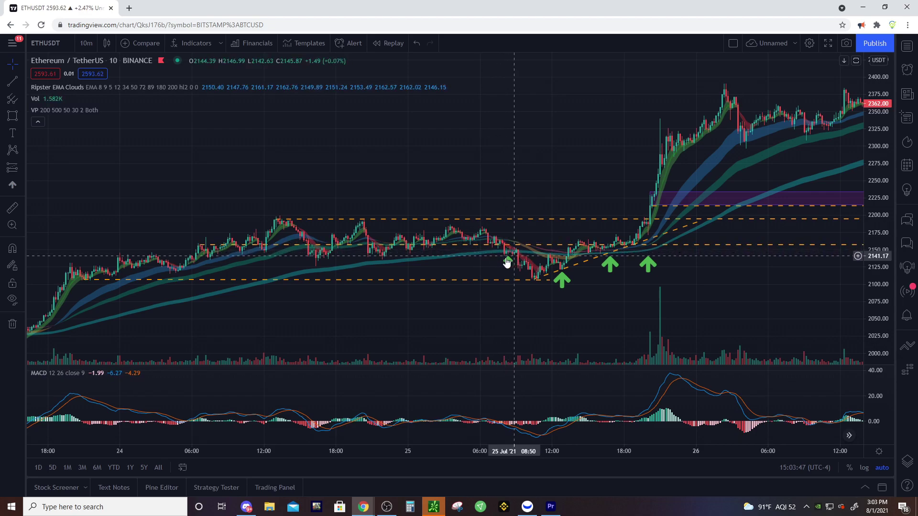
pyautogui.scroll(2, 508, 262)
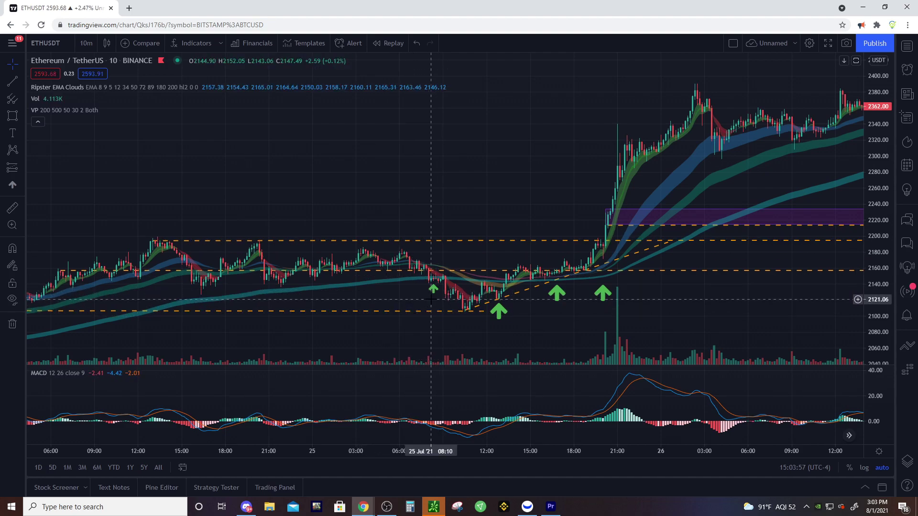
pyautogui.scroll(-4, 449, 321)
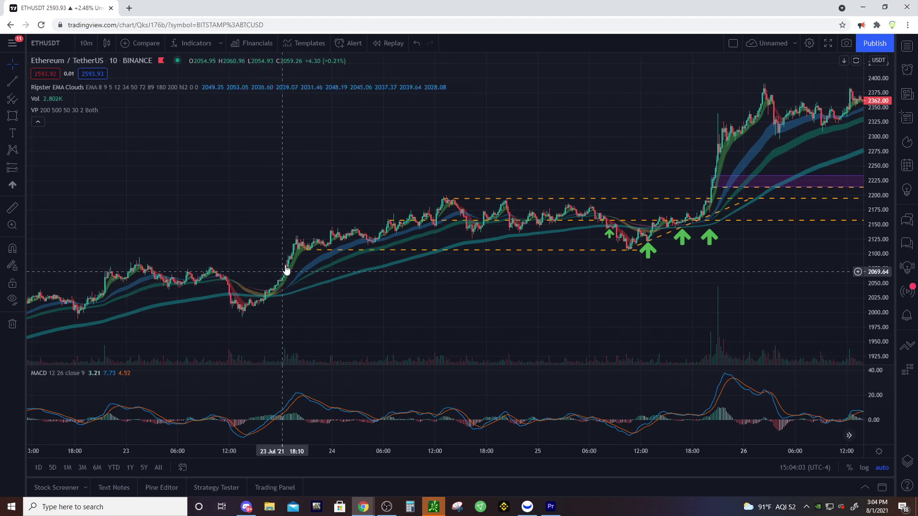
# - Zoom around the 25 July arrows, then pan ETHUSDT to the 26–27 July sell-off after 2420
pyautogui.scroll(3, 486, 309)
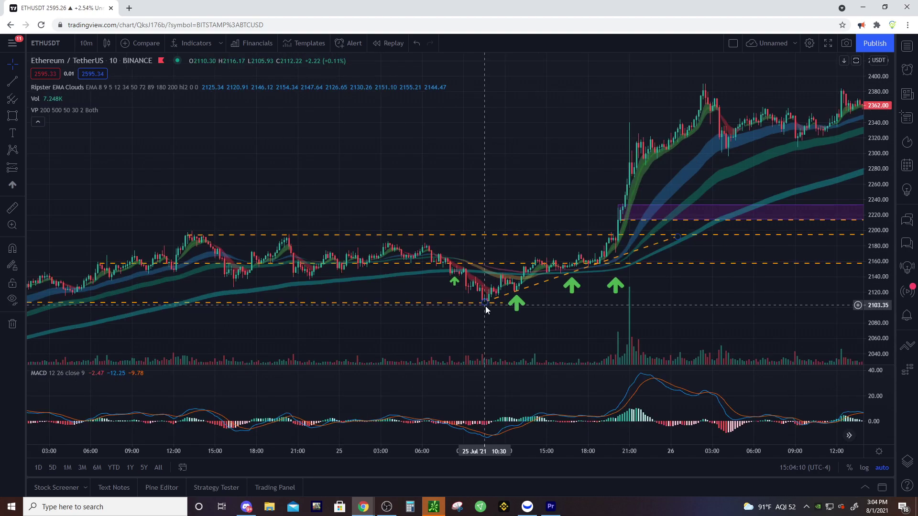
pyautogui.scroll(3, 483, 304)
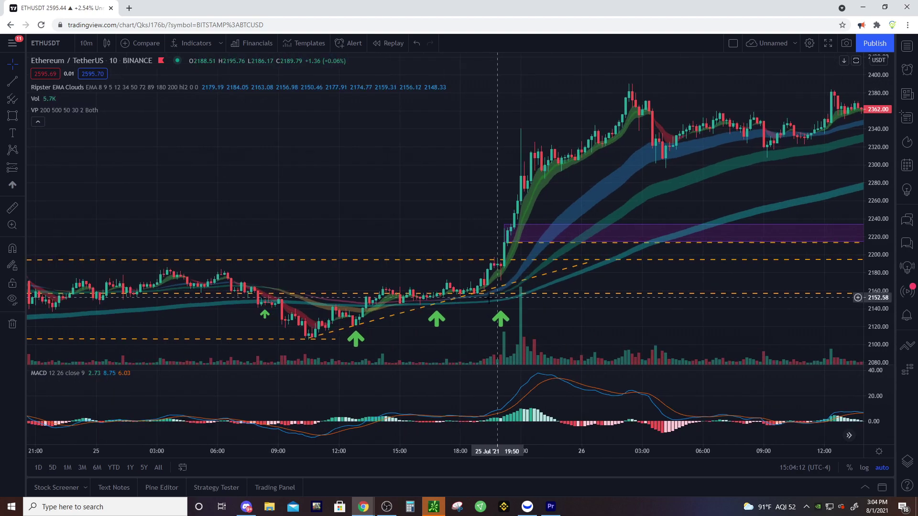
pyautogui.hscroll(-3, 400, 330)
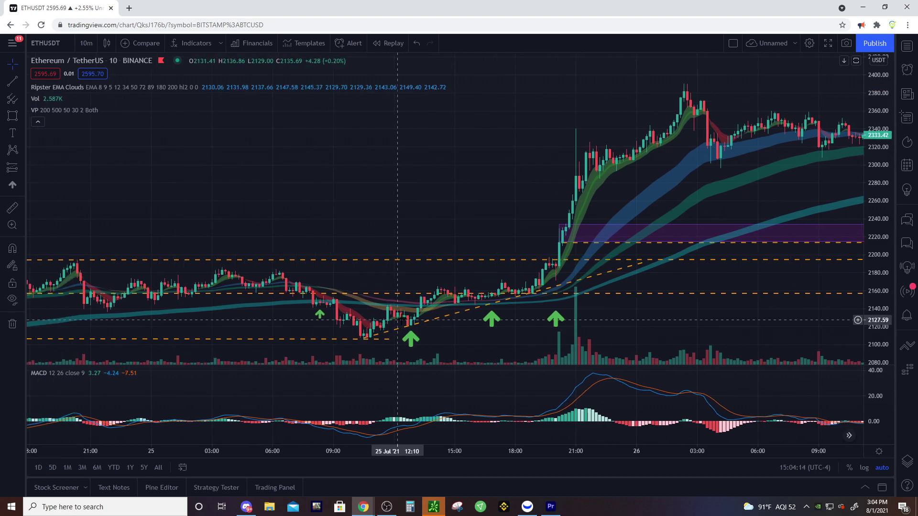
pyautogui.scroll(3, 469, 306)
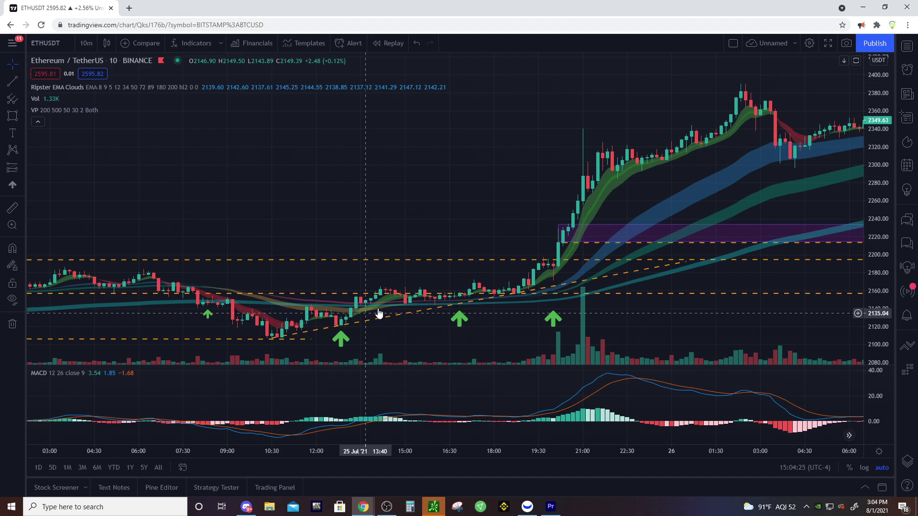
pyautogui.scroll(-2, 421, 329)
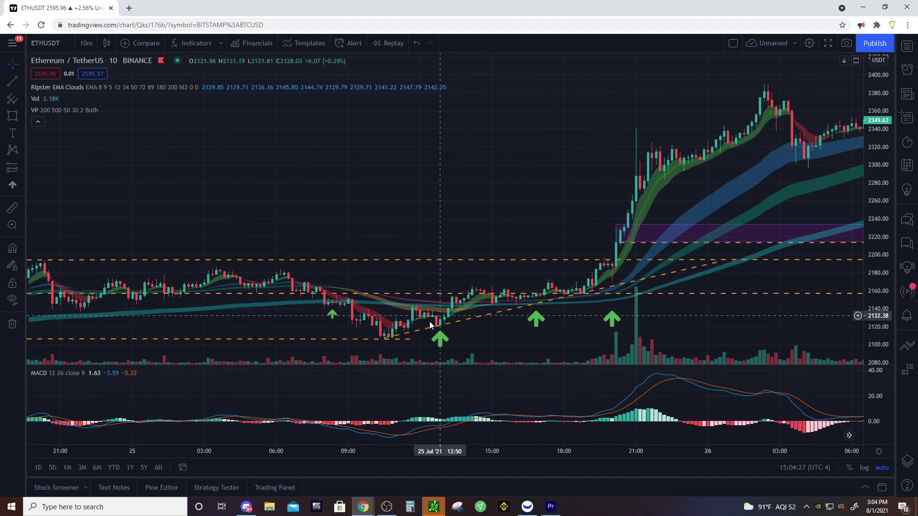
pyautogui.scroll(-1, 457, 321)
pyautogui.hscroll(3, 438, 316)
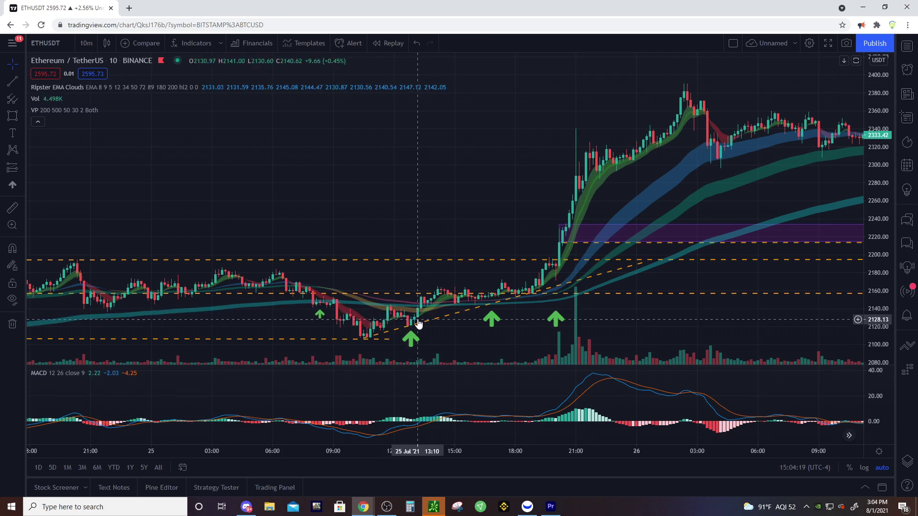
pyautogui.hscroll(-3, 311, 318)
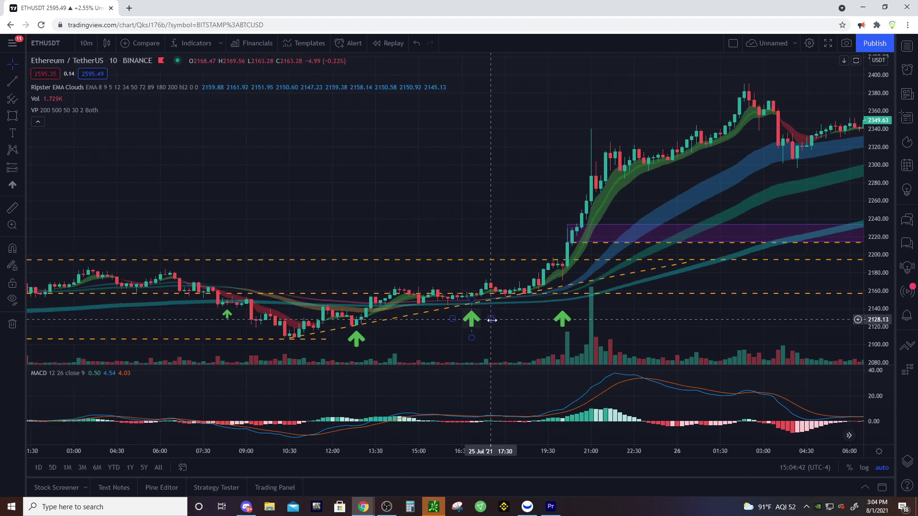
pyautogui.scroll(2, 469, 320)
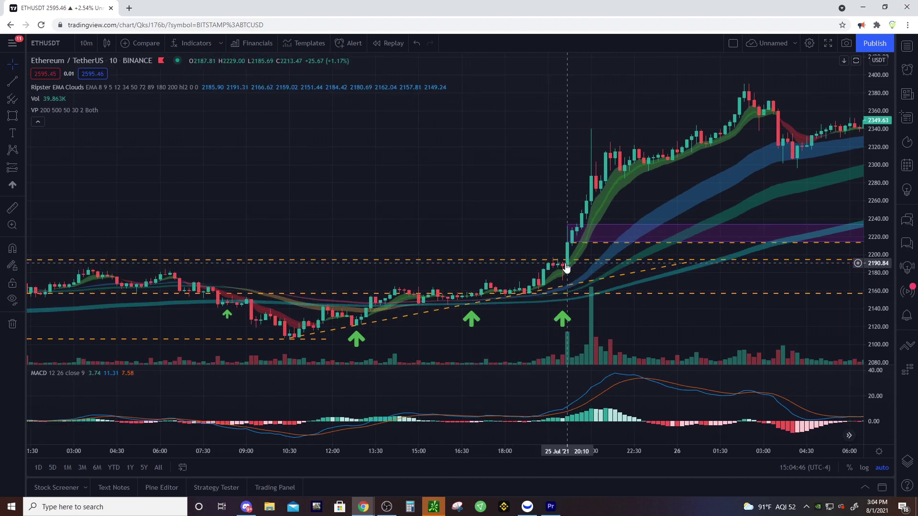
pyautogui.scroll(-3, 566, 268)
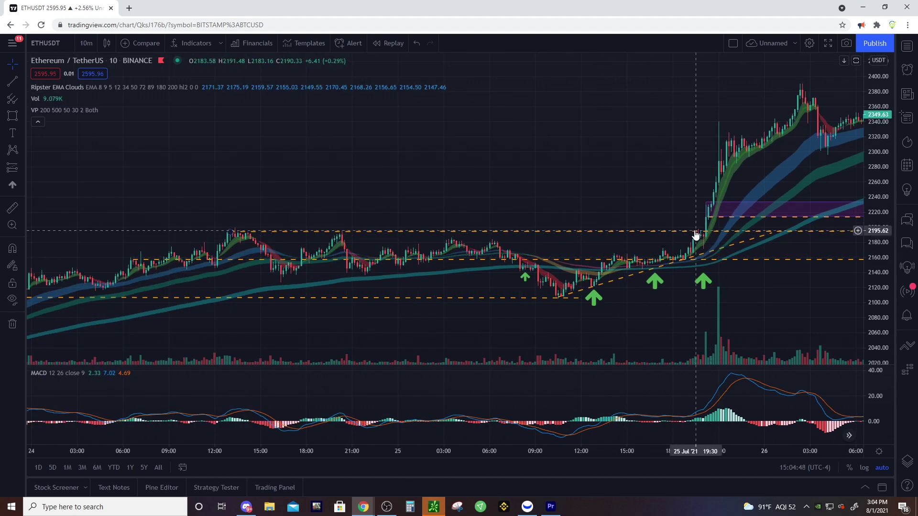
pyautogui.moveTo(696, 234); pyautogui.dragTo(420, 225)
pyautogui.moveTo(777, 120); pyautogui.dragTo(521, 120)
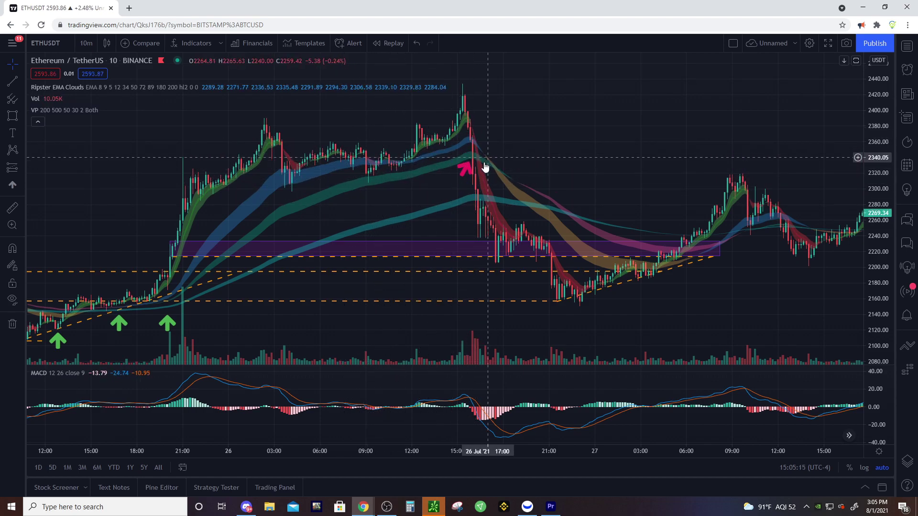
pyautogui.scroll(2, 439, 164)
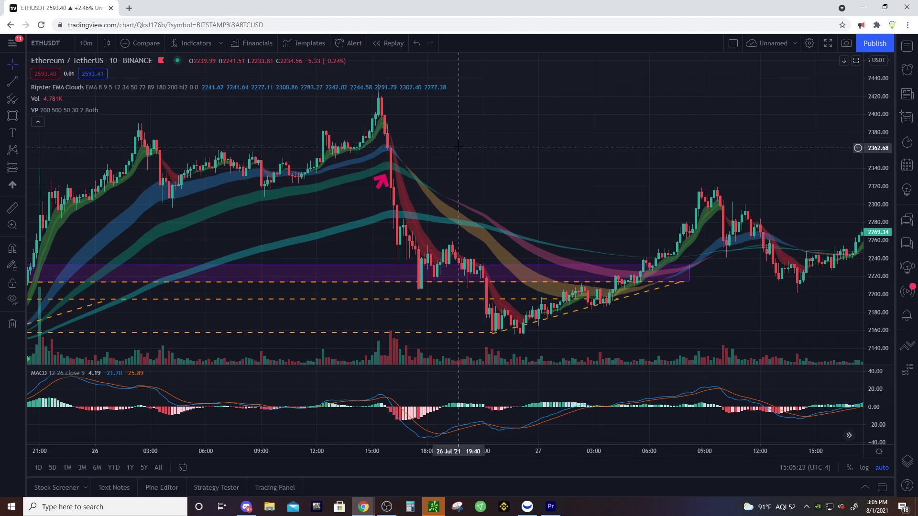
pyautogui.moveTo(391, 140); pyautogui.dragTo(497, 168)
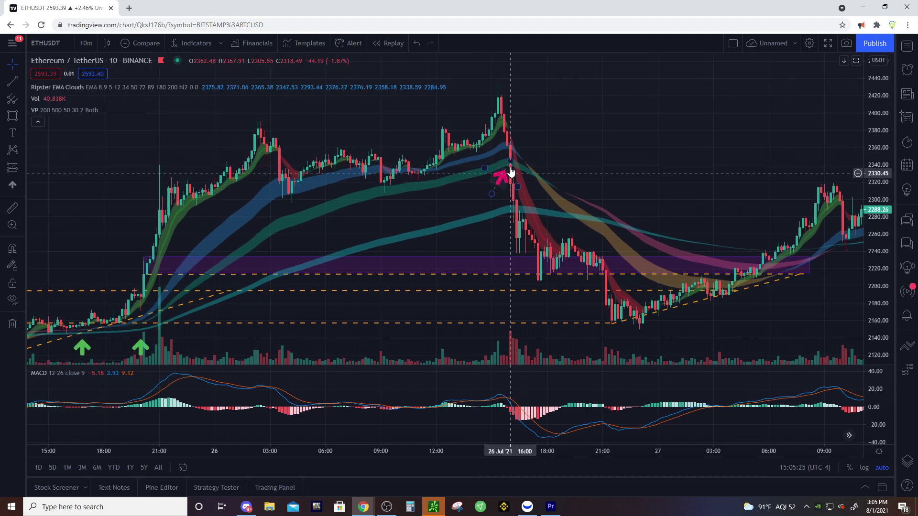
pyautogui.hscroll(-3, 363, 185)
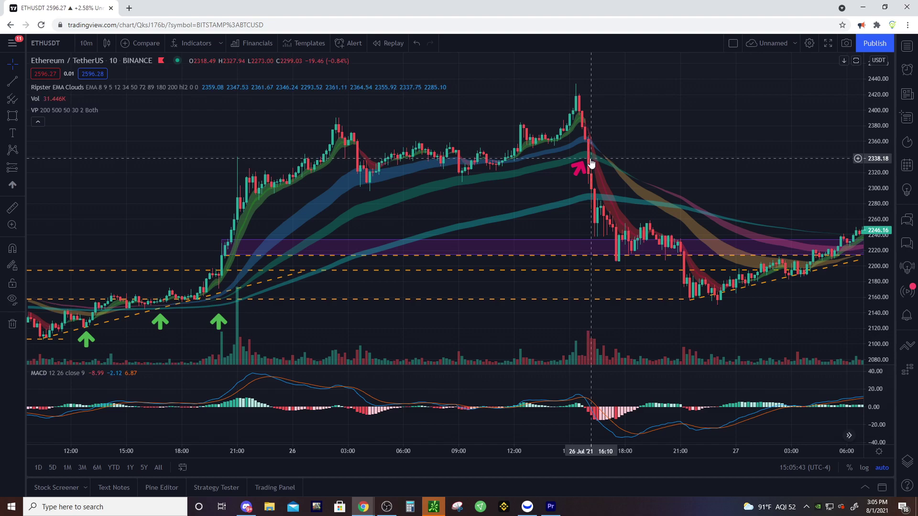
pyautogui.scroll(-2, 591, 163)
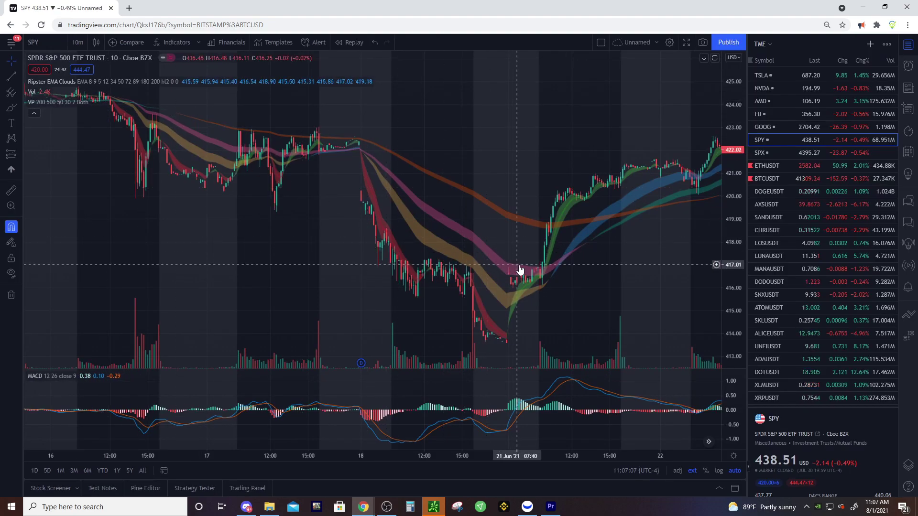
# - Zoom the SPY chart out to 15–23 June, then switch to the OBS recording app
pyautogui.scroll(-3, 520, 270)
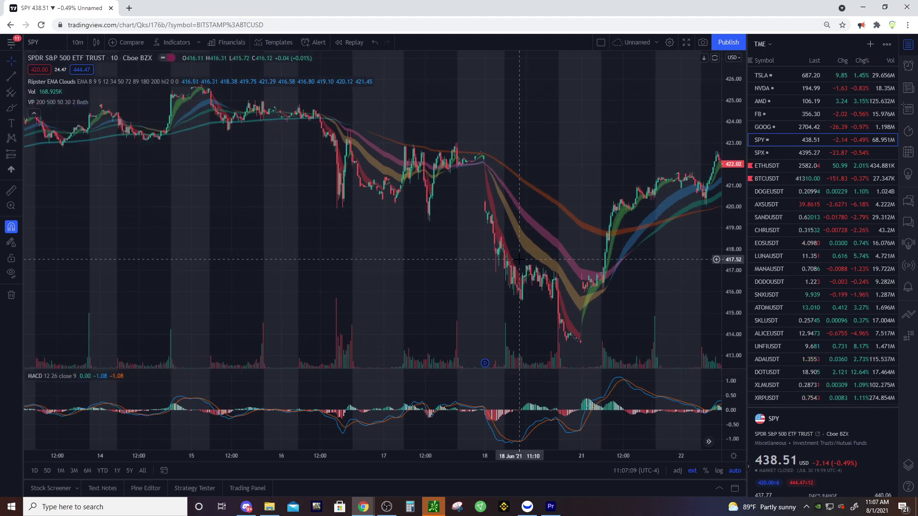
pyautogui.hscroll(3, 174, 260)
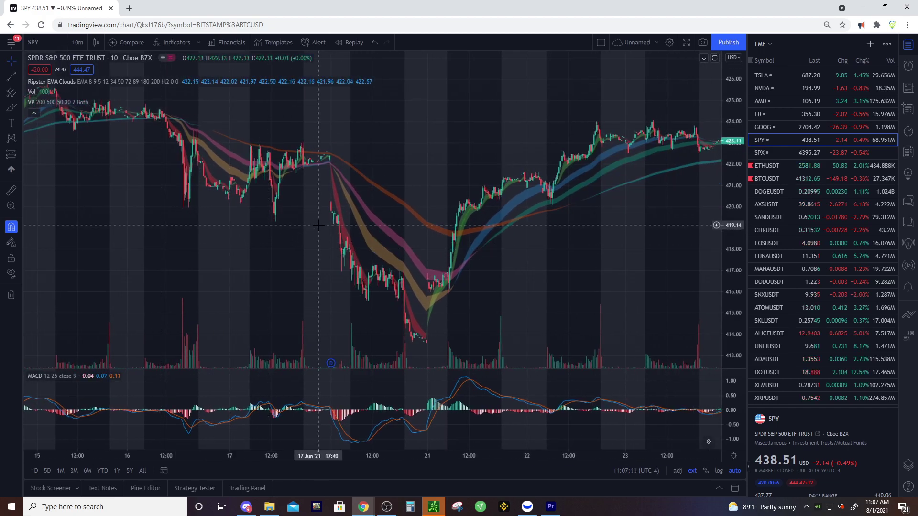
pyautogui.click(387, 506)
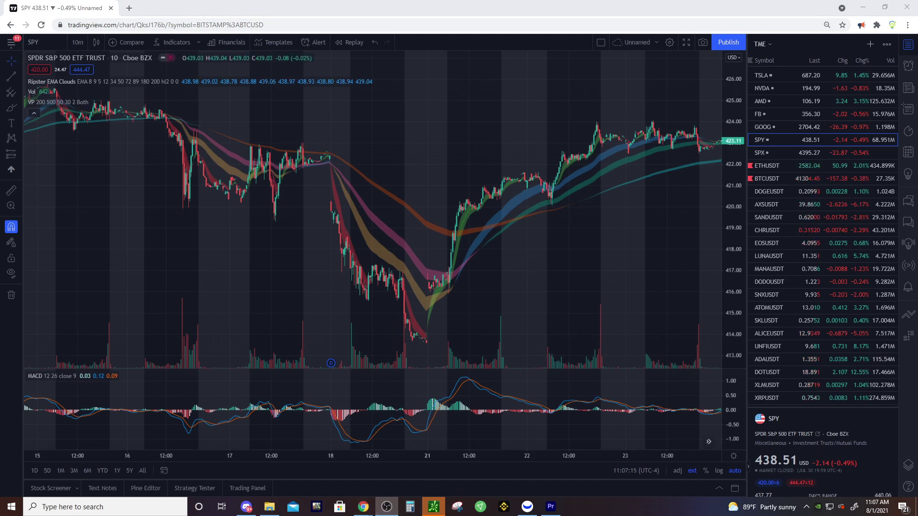